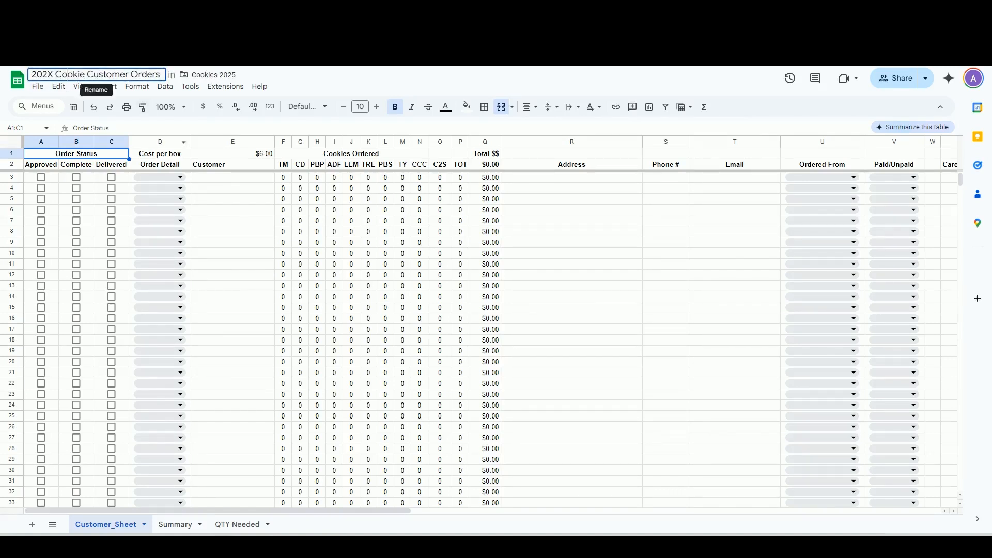
Briefly try 2025 in the title, restore '202X Cookie Customer Orders', and select the $6.00 cost cell
key(BackSpace)
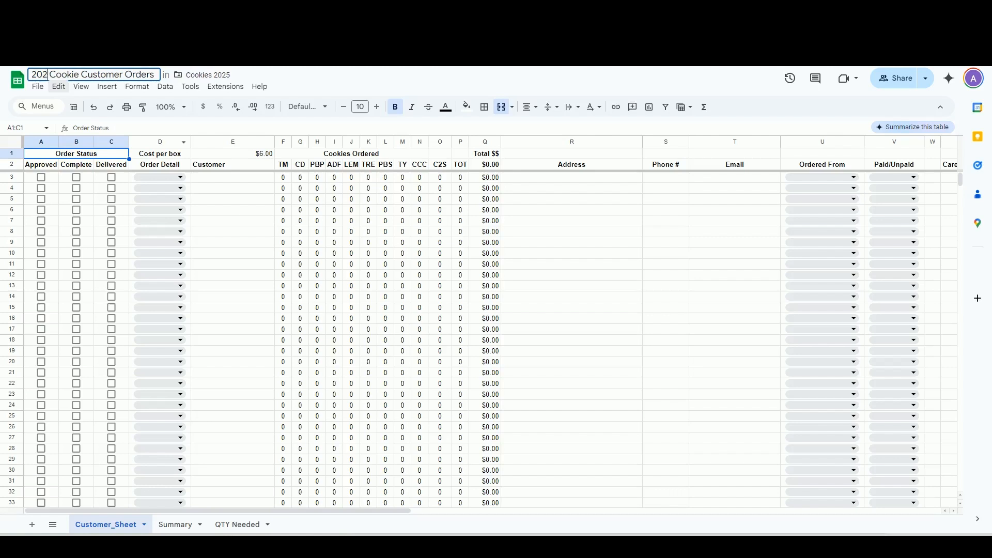
text(5)
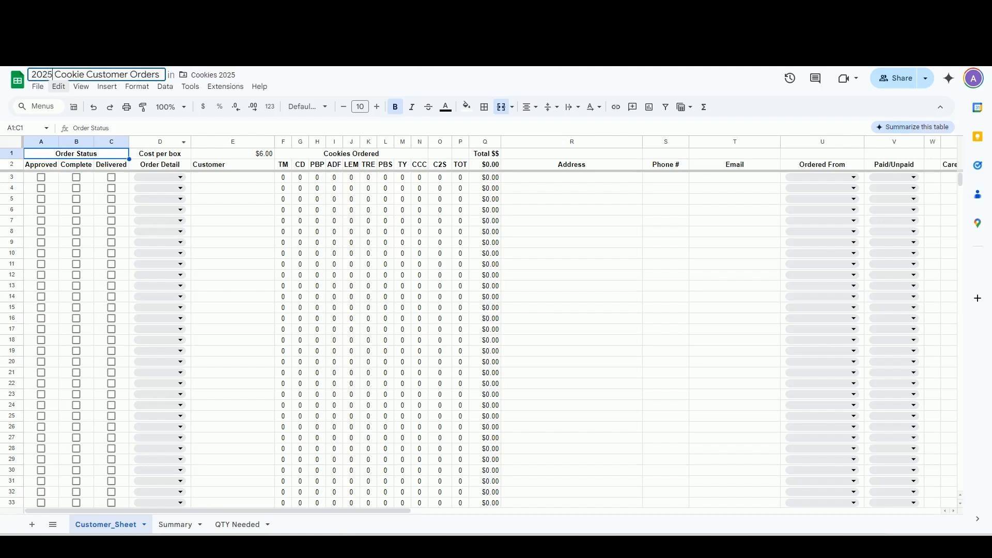
key(BackSpace)
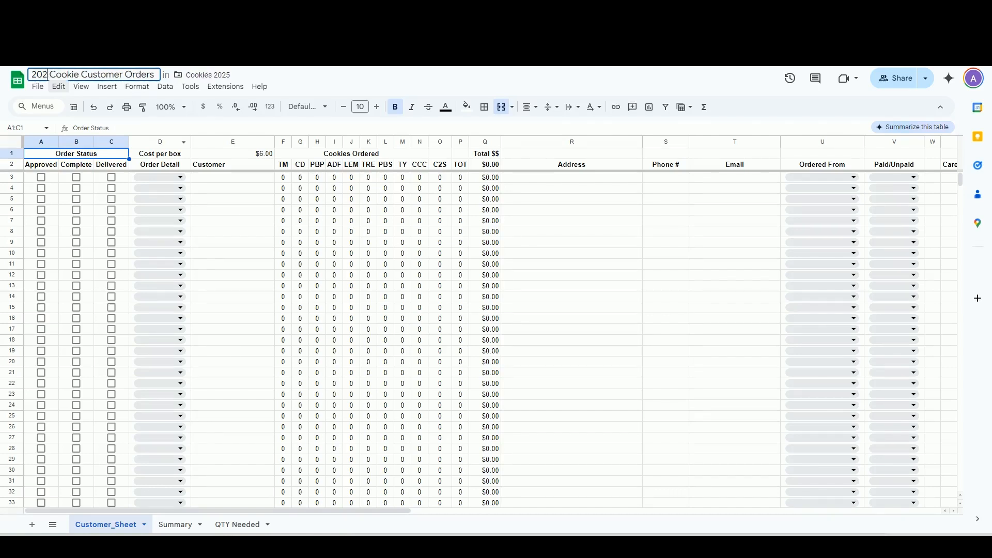
text(X)
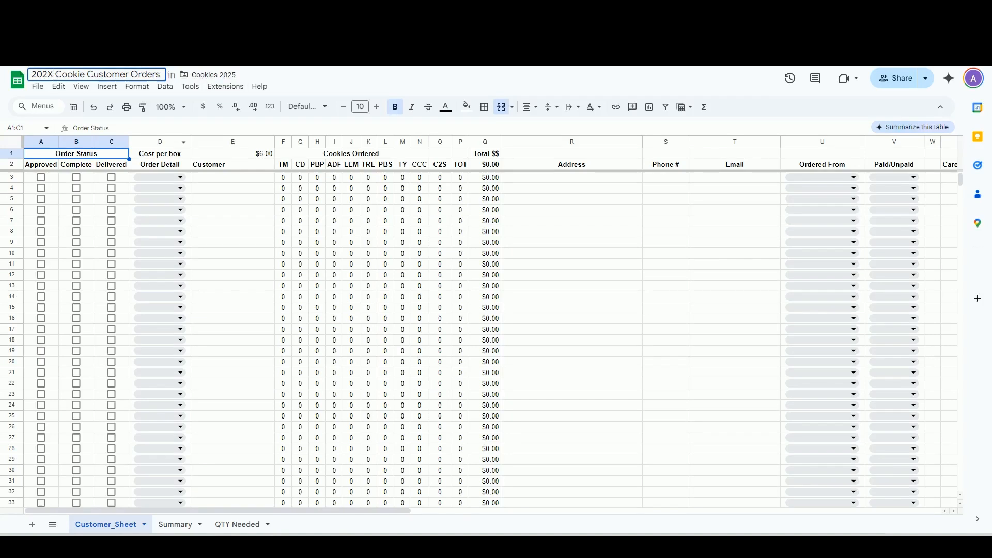
key(Return)
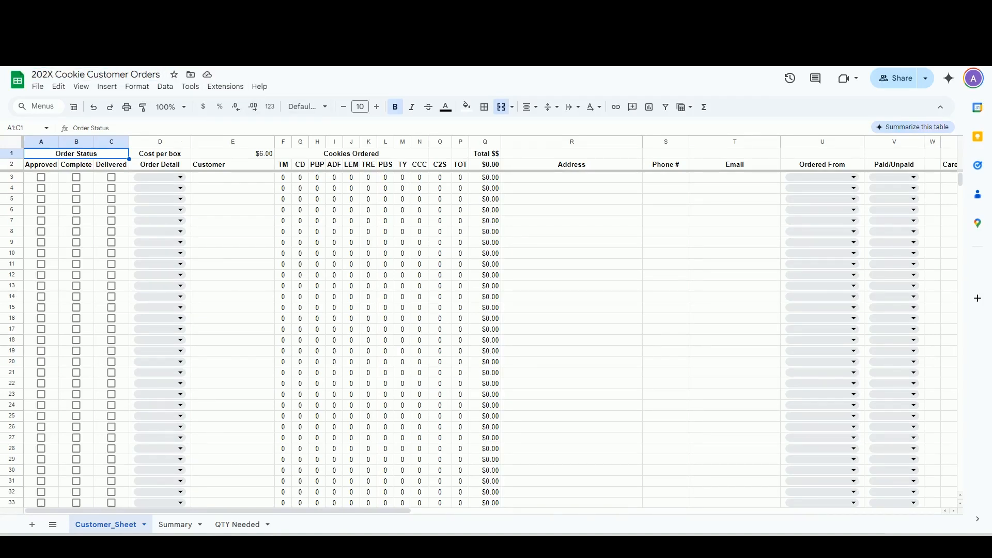
click(233, 154)
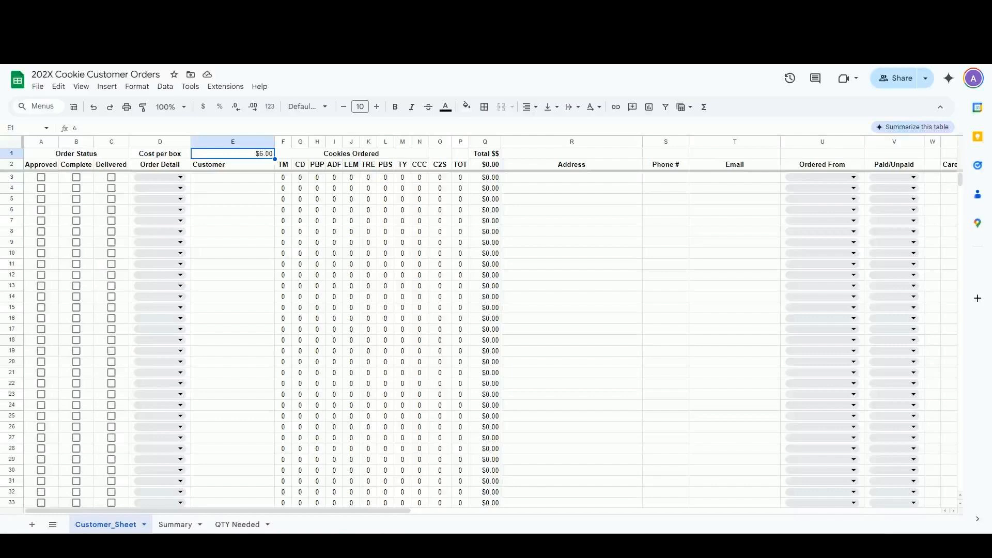
Toggle row 3's Approved, Complete and Delivered checkboxes until only Complete remains ticked
click(41, 178)
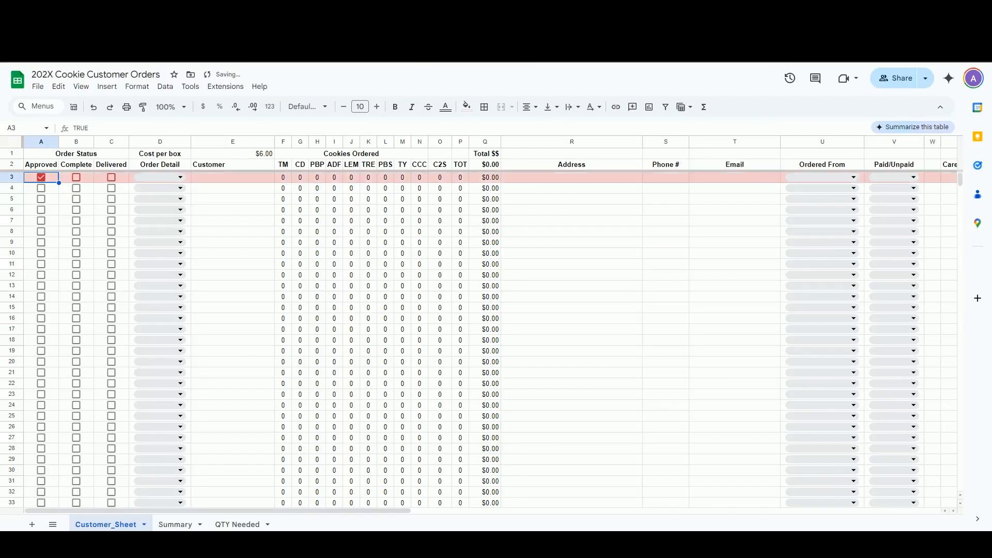
click(76, 177)
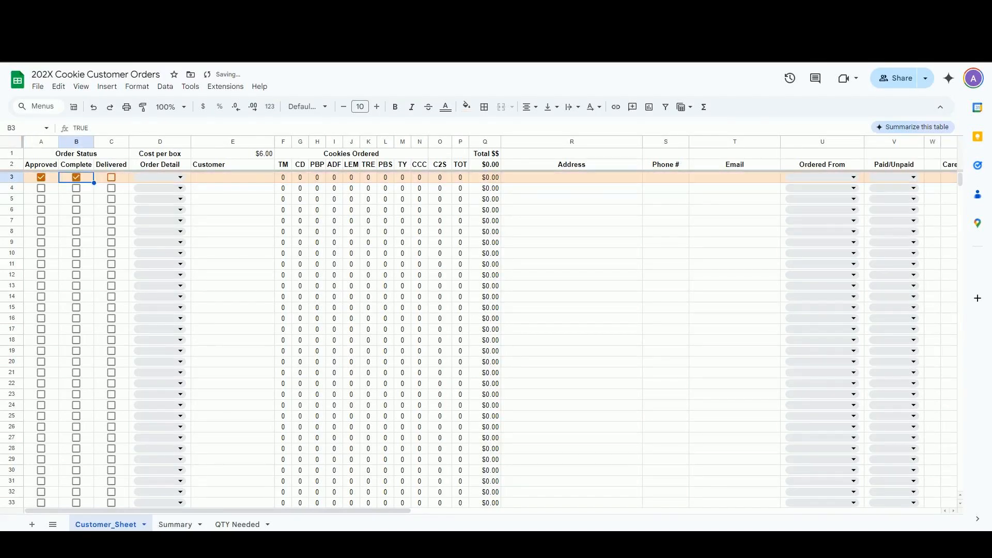
click(111, 177)
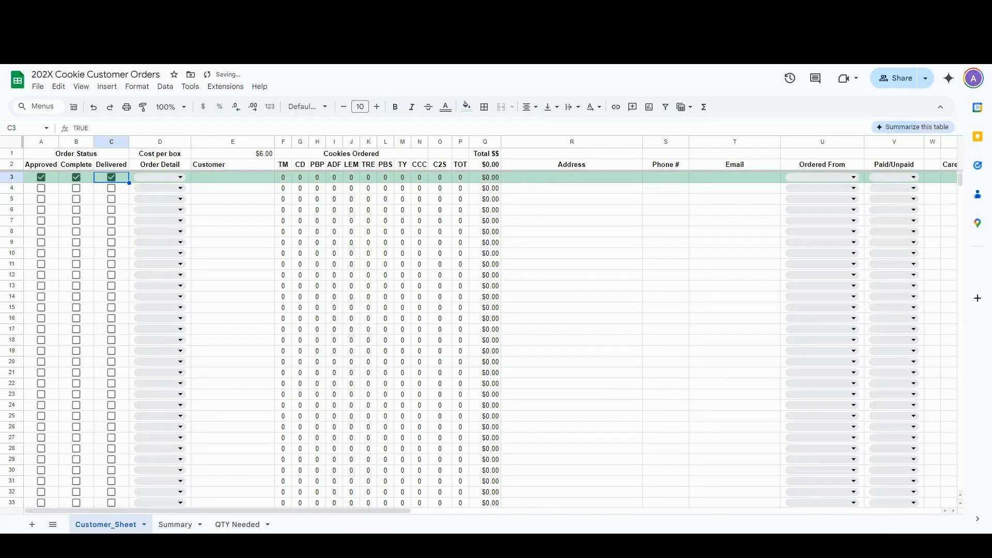
click(76, 177)
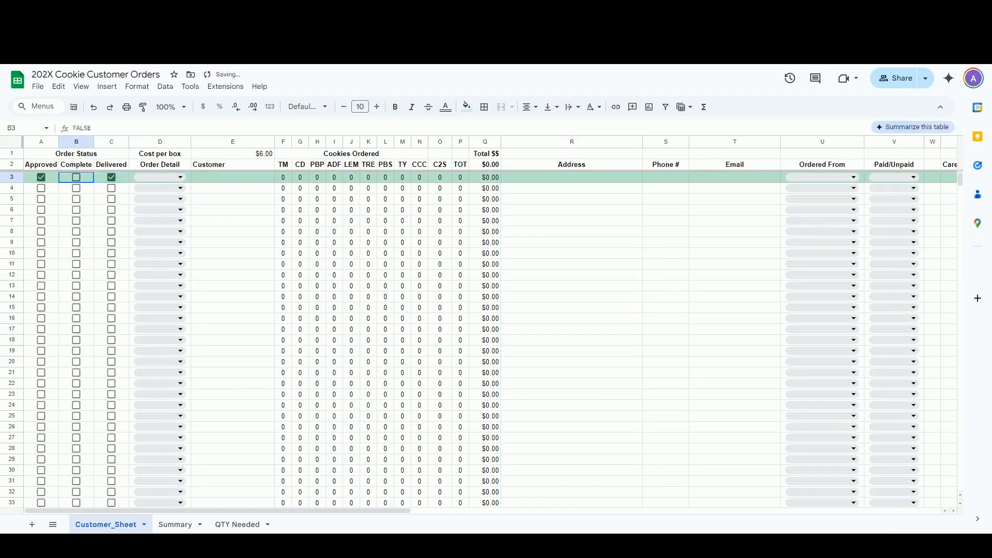
click(111, 177)
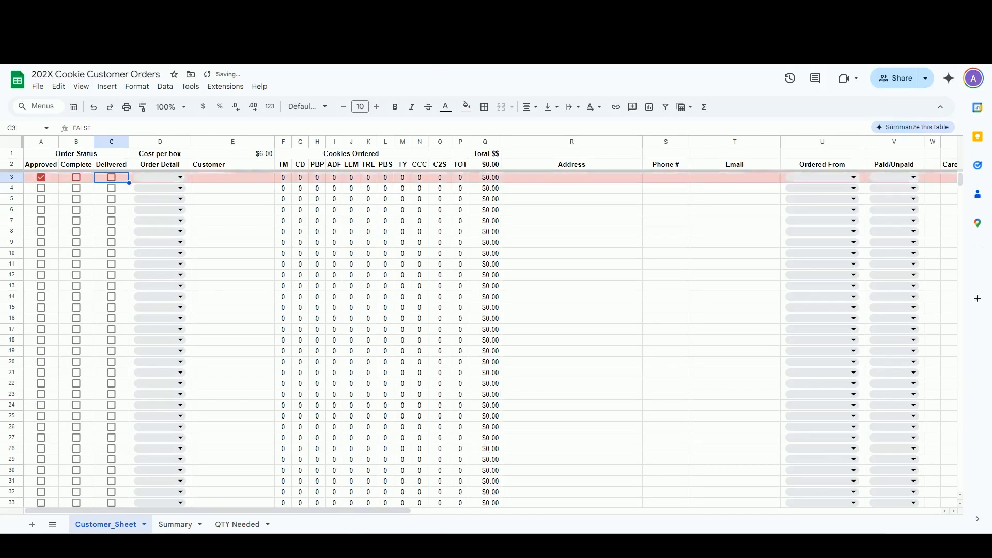
click(76, 178)
click(41, 178)
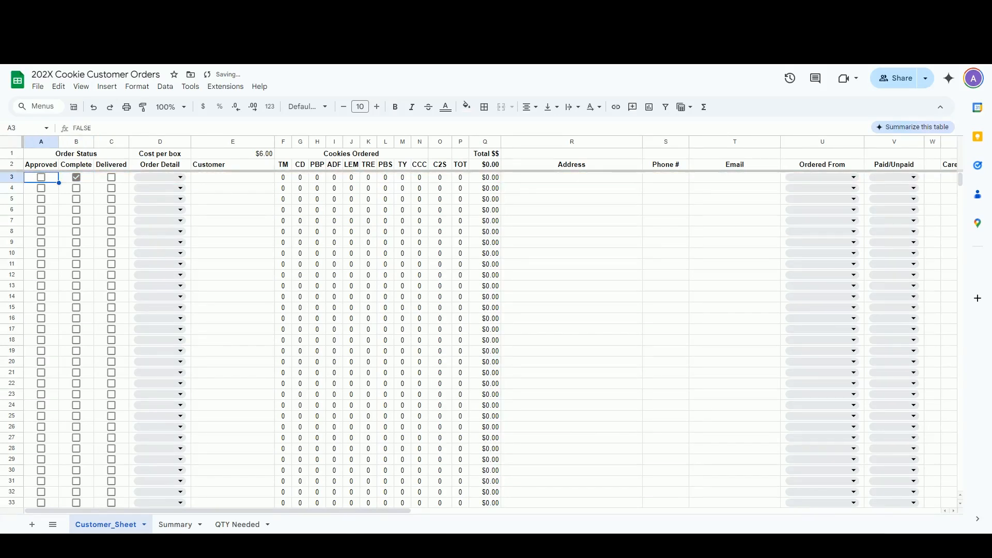
scroll(465, 336, down, 12)
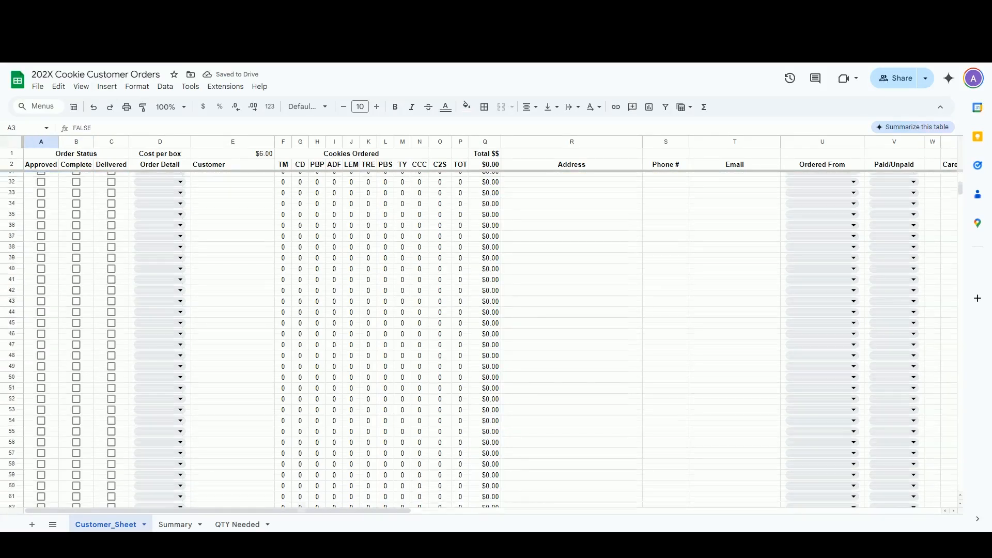
scroll(466, 336, down, 6)
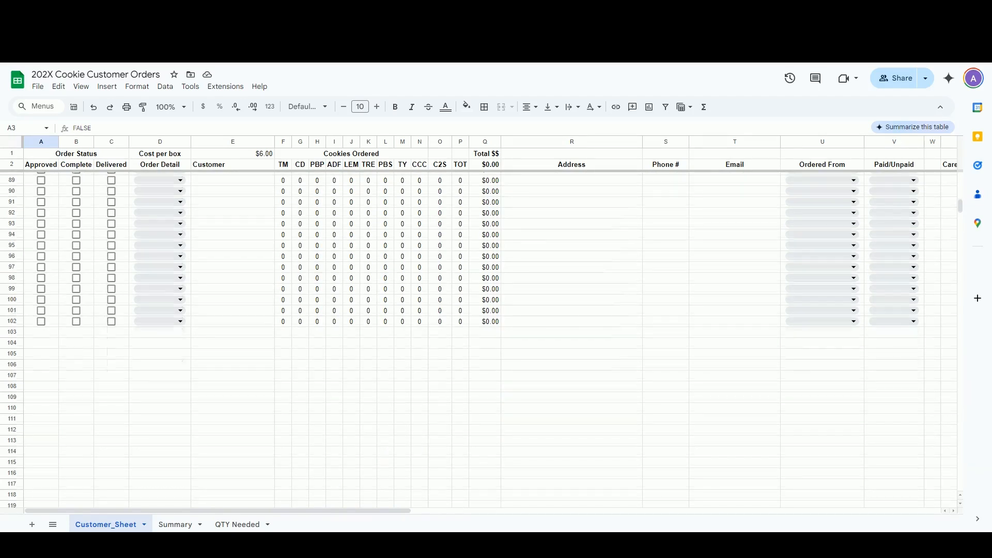
scroll(465, 336, up, 15)
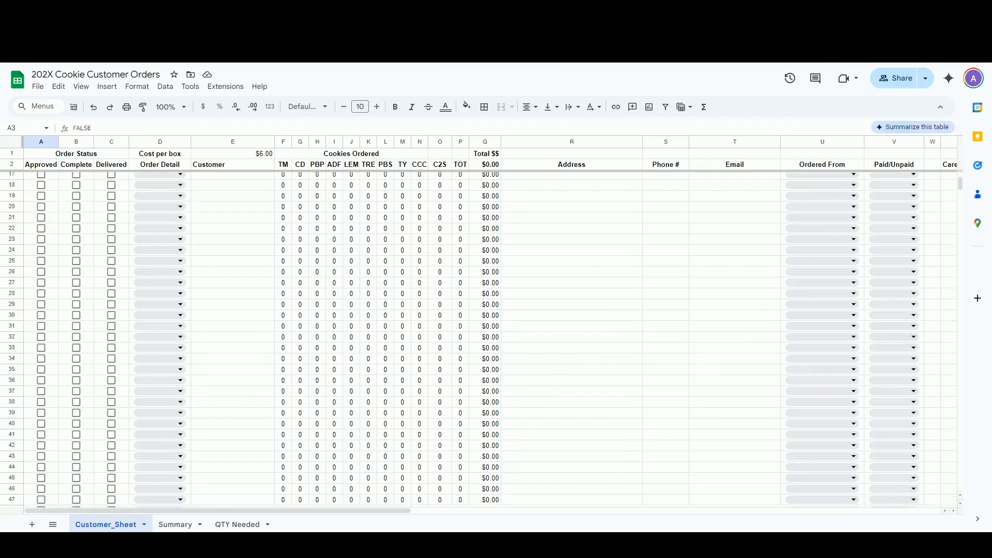
scroll(51, 165, up, 8)
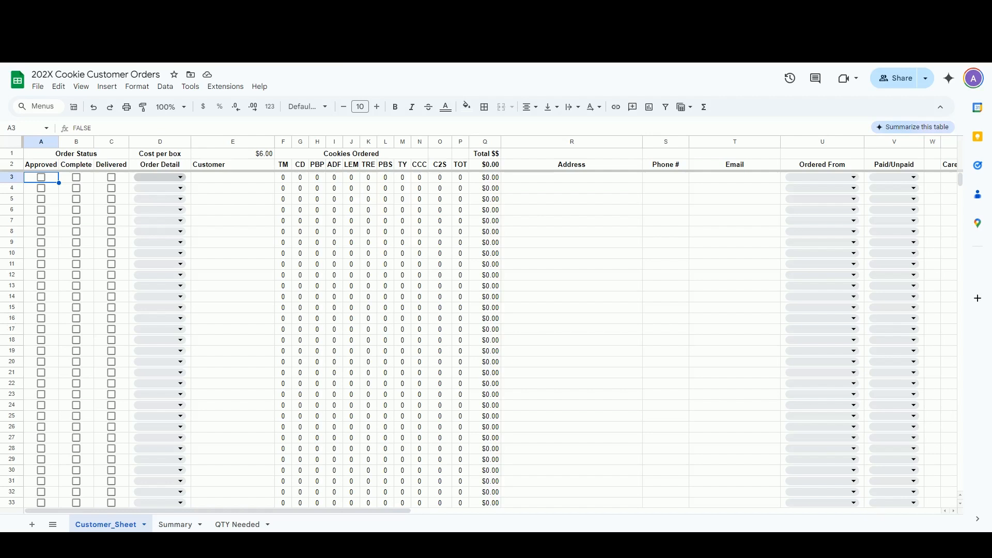
click(180, 177)
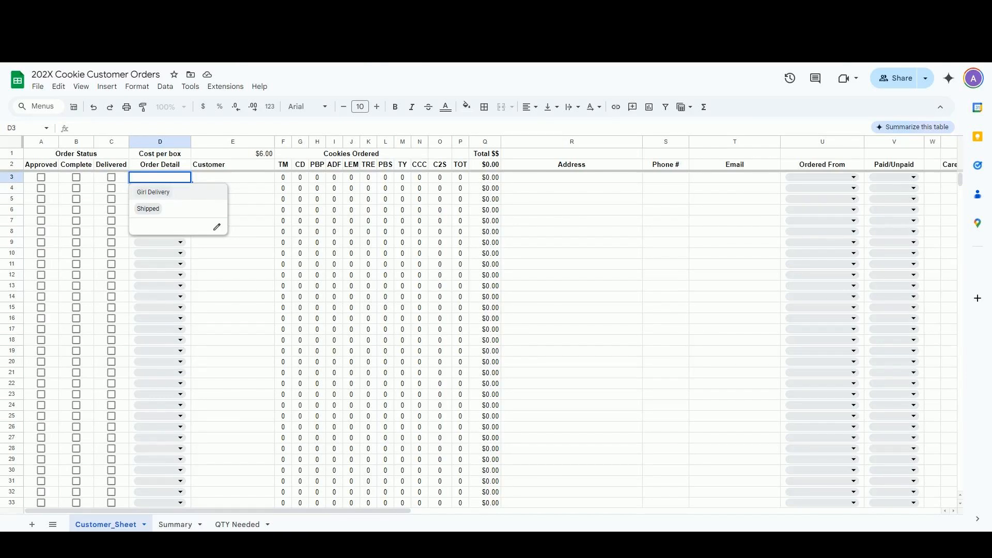
click(232, 178)
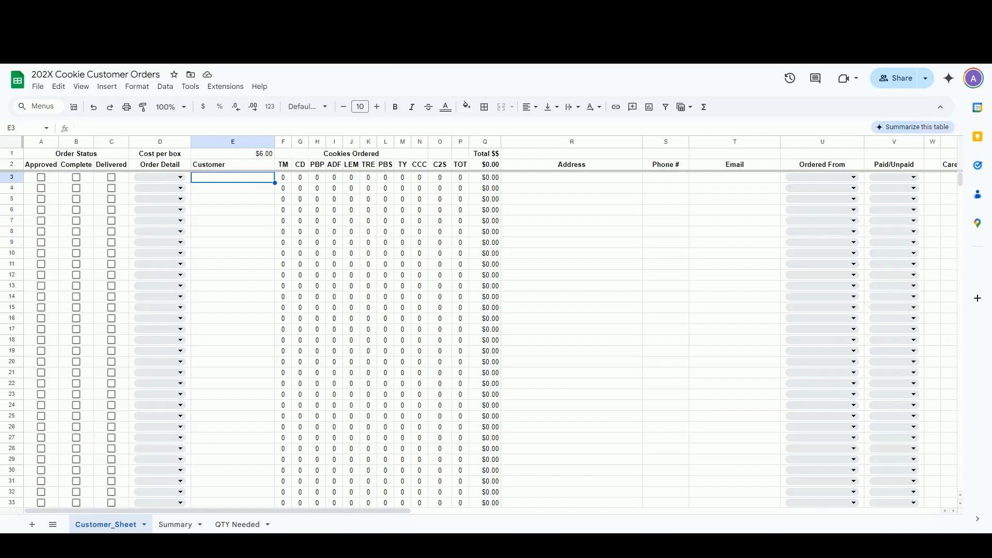
click(283, 164)
Review the cookie headers CD through TOT, then tick row 3's Approved checkbox
click(301, 164)
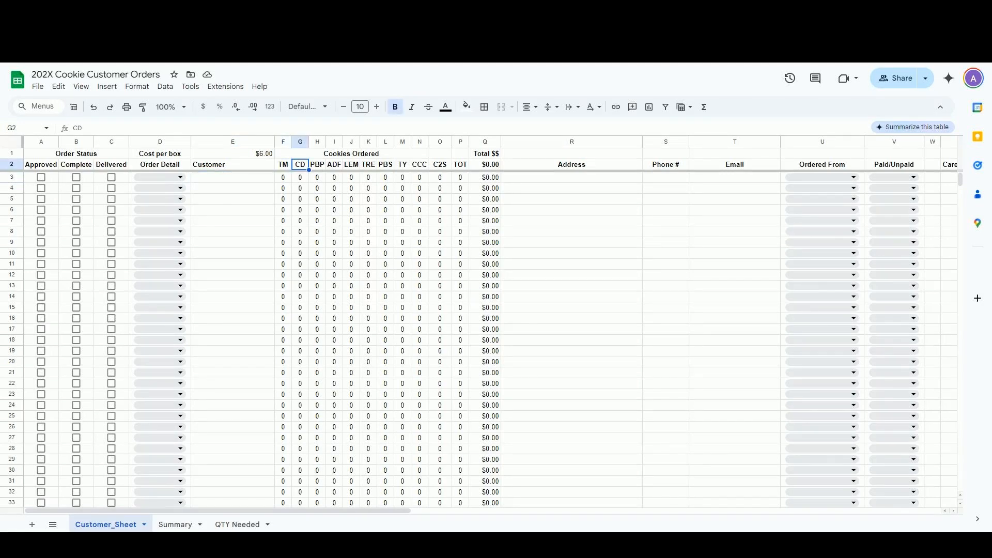
click(318, 164)
click(334, 165)
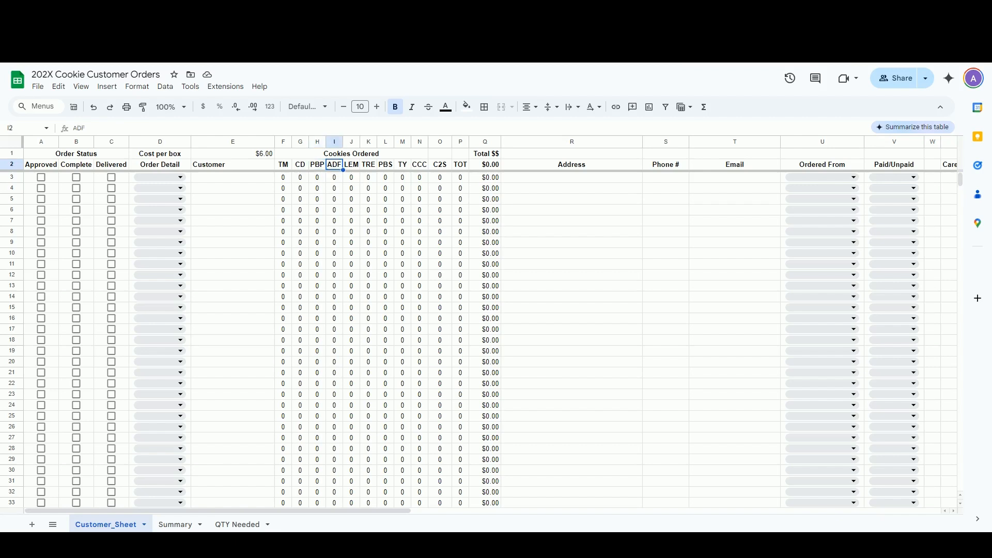
click(352, 165)
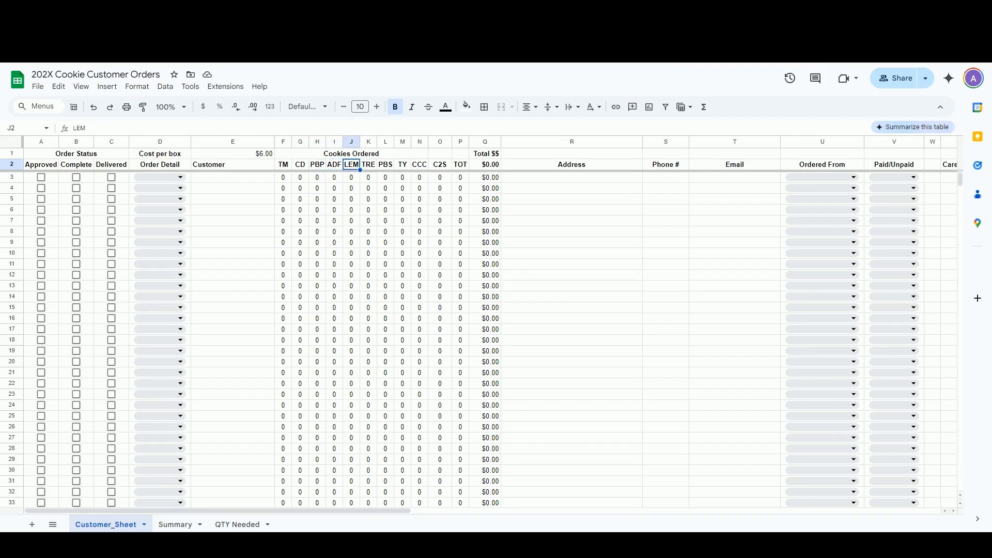
click(369, 165)
click(386, 164)
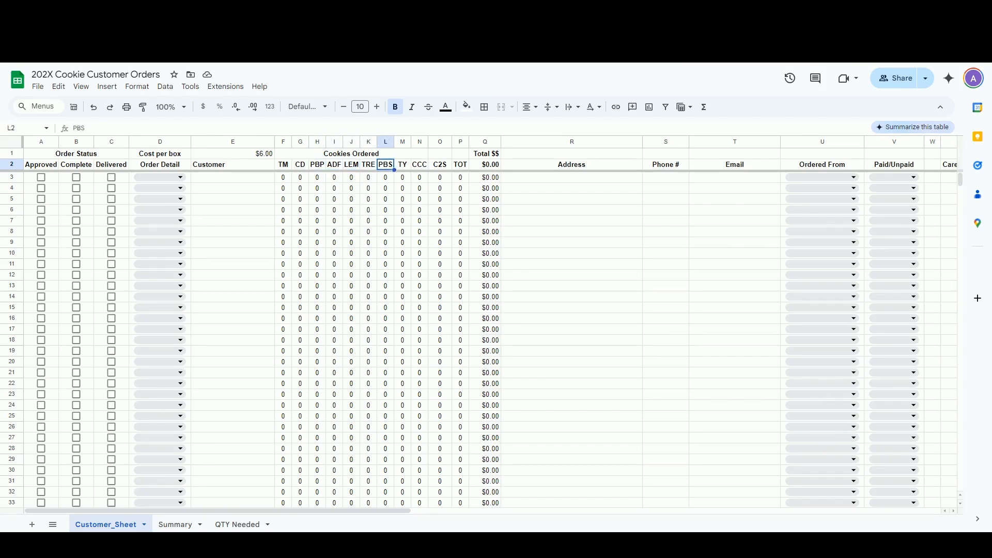
click(403, 165)
click(420, 165)
click(440, 165)
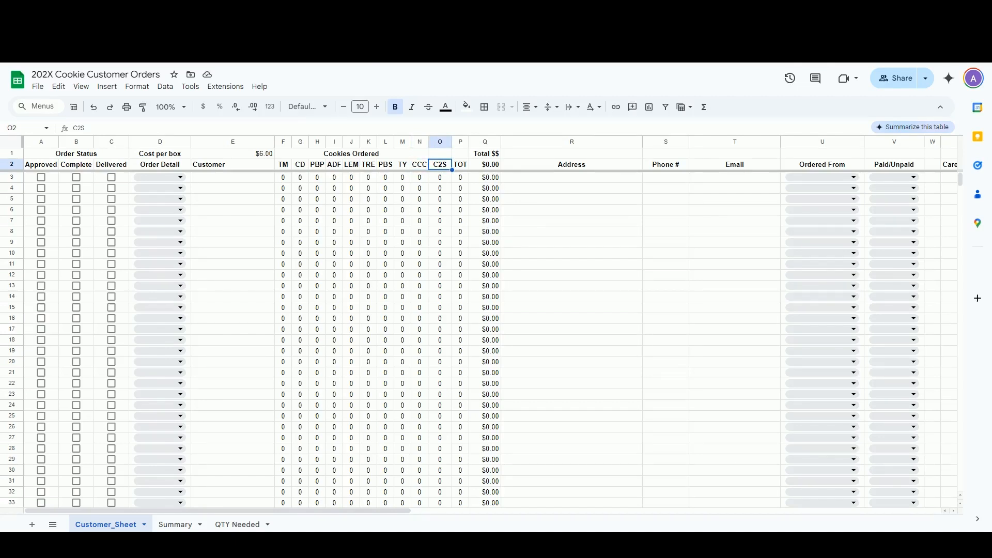
click(460, 164)
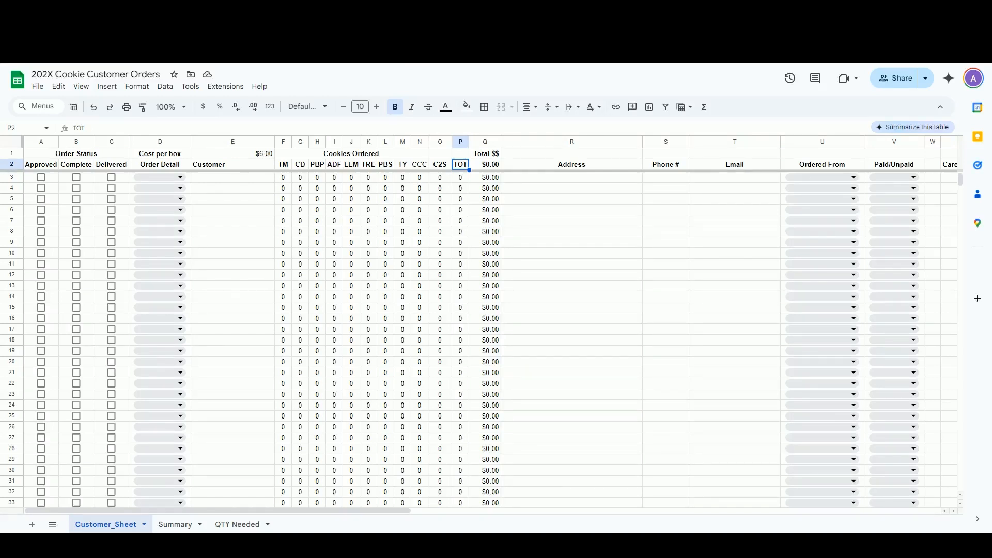
click(41, 177)
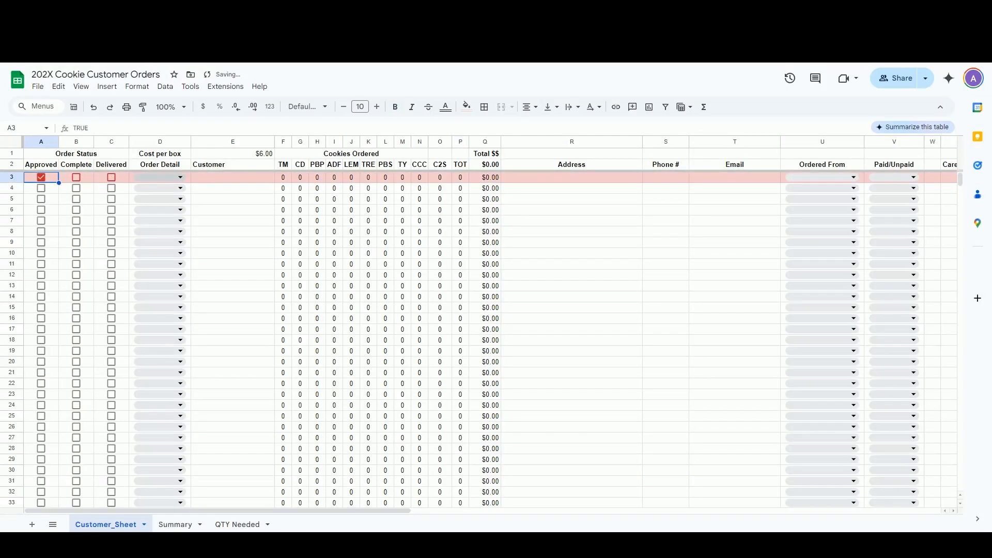
Set row 3's order detail to Girl Delivery and enter the customer's full name
click(180, 178)
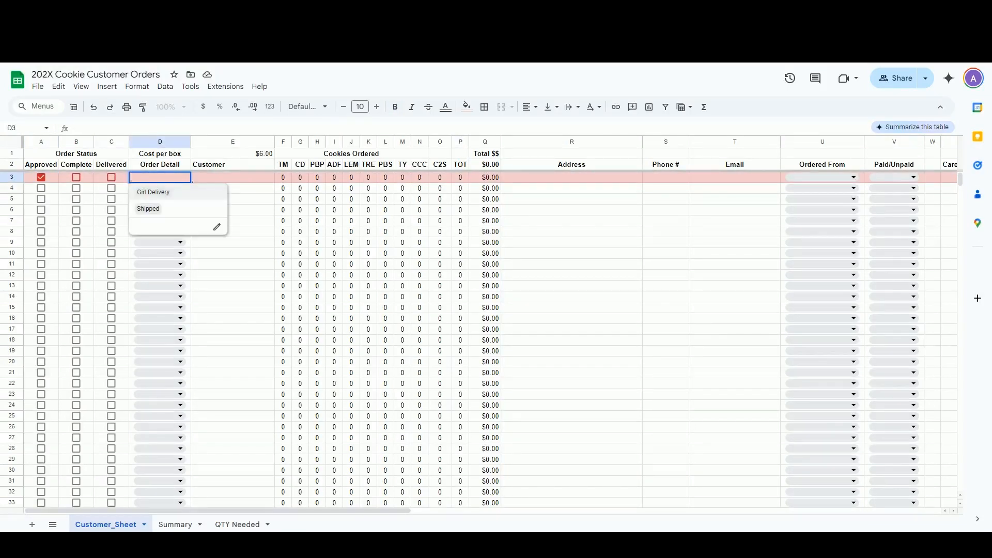
key(Return)
key(Tab)
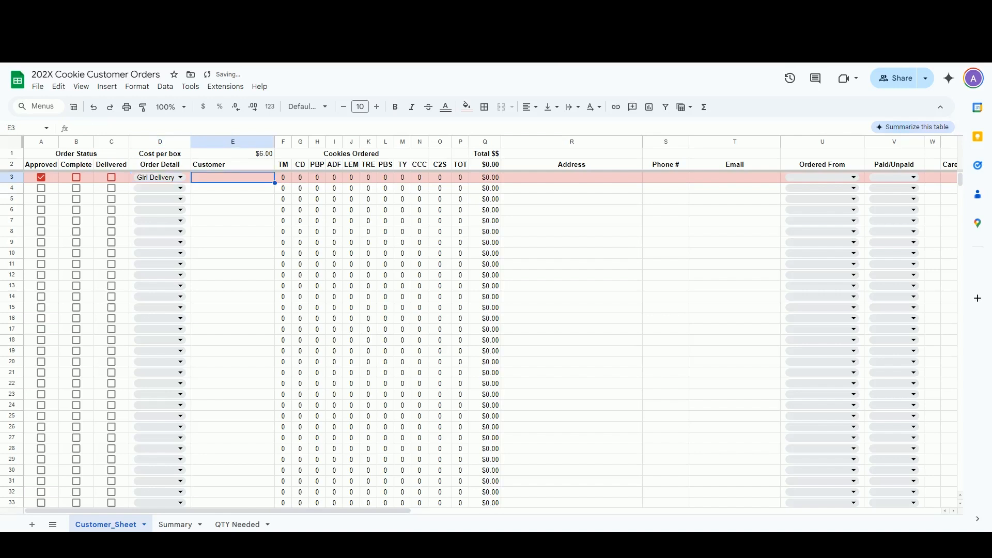
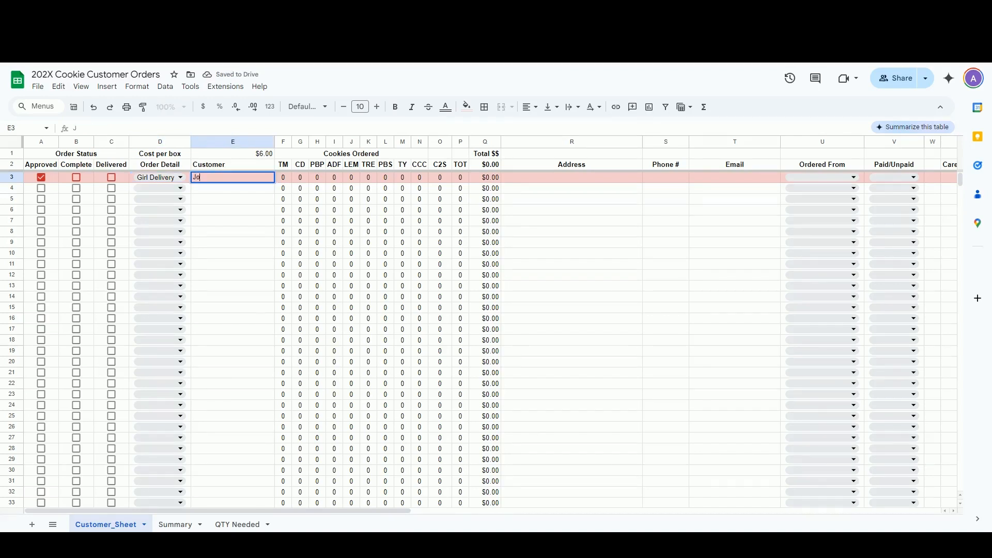
key(Tab)
Enter 4 TM, 2 PBP, 3 LEM, 2 PBS and 2 CCC boxes for the order
text(4)
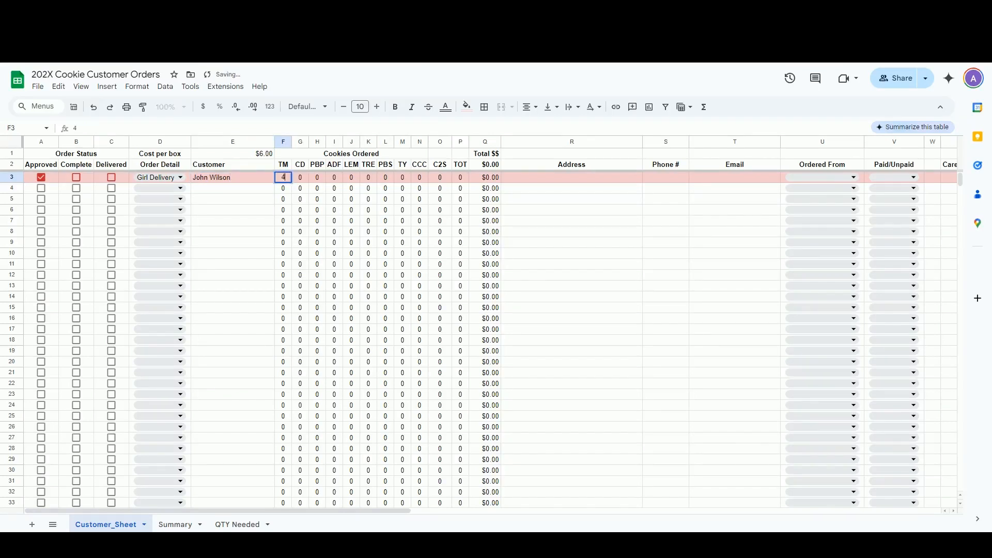
key(Tab)
key(Tab)
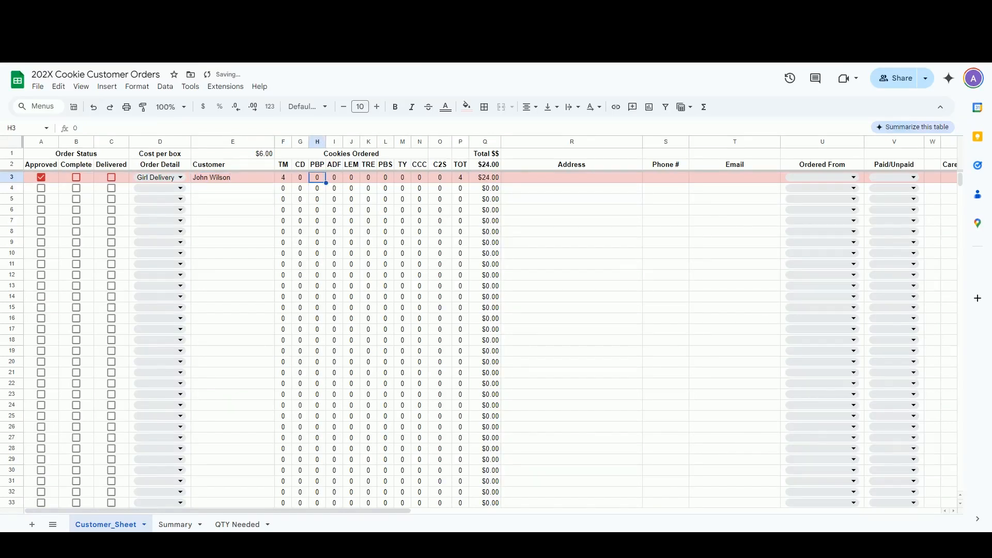
text(2)
key(Tab)
key(Tab)
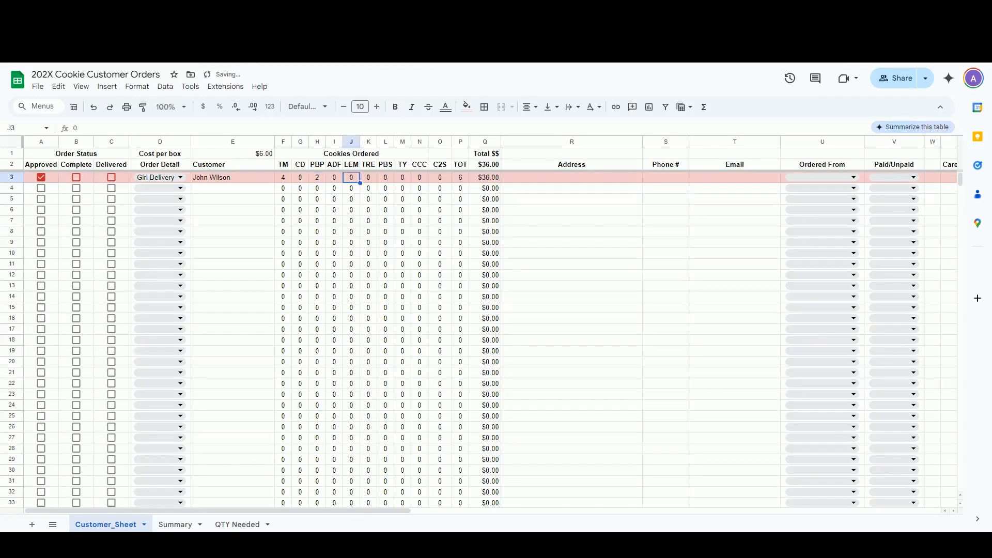
text(3)
key(Tab)
key(Tab)
text(2)
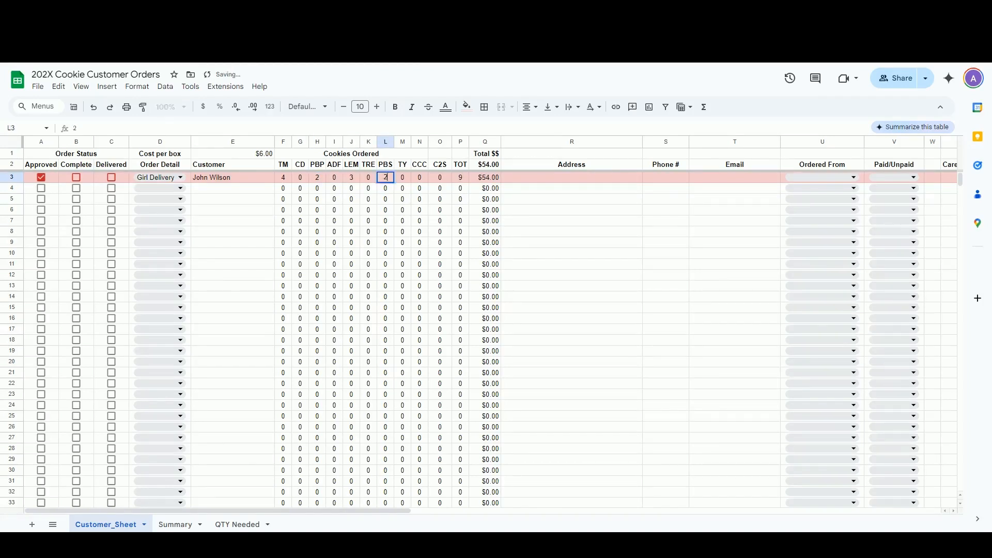
key(Tab)
key(Tab)
text(2)
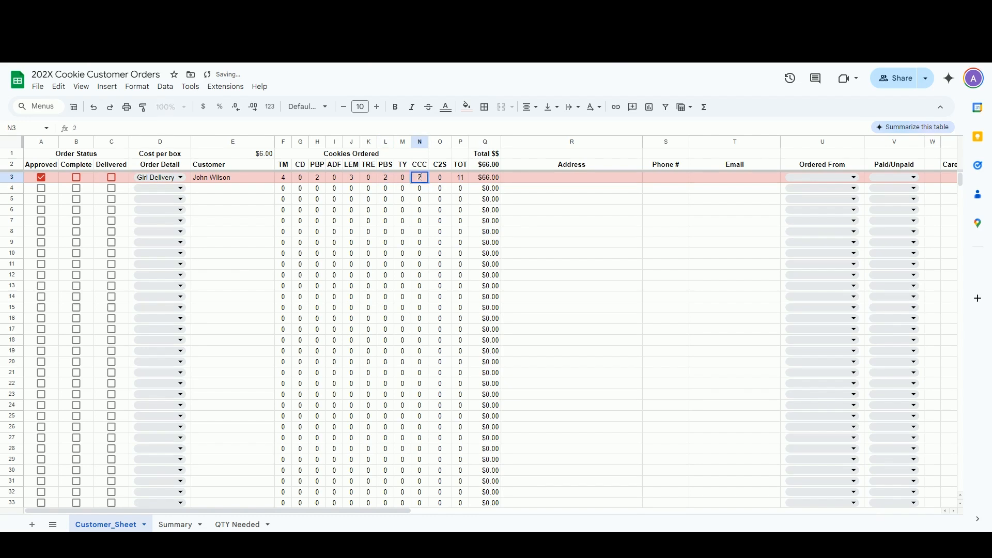
Add 6 CD and 2 C2S boxes to the order's quantities
click(300, 177)
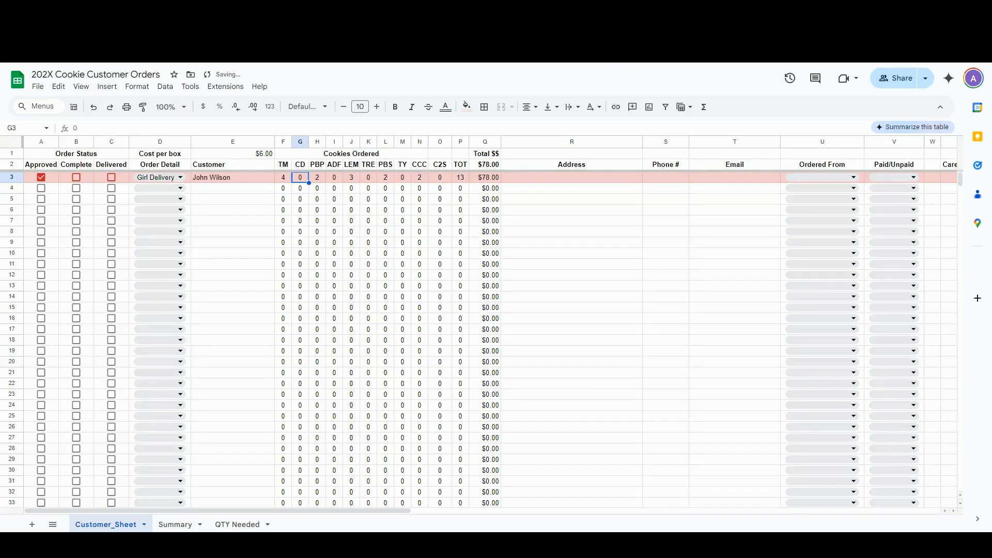
text(6)
click(572, 188)
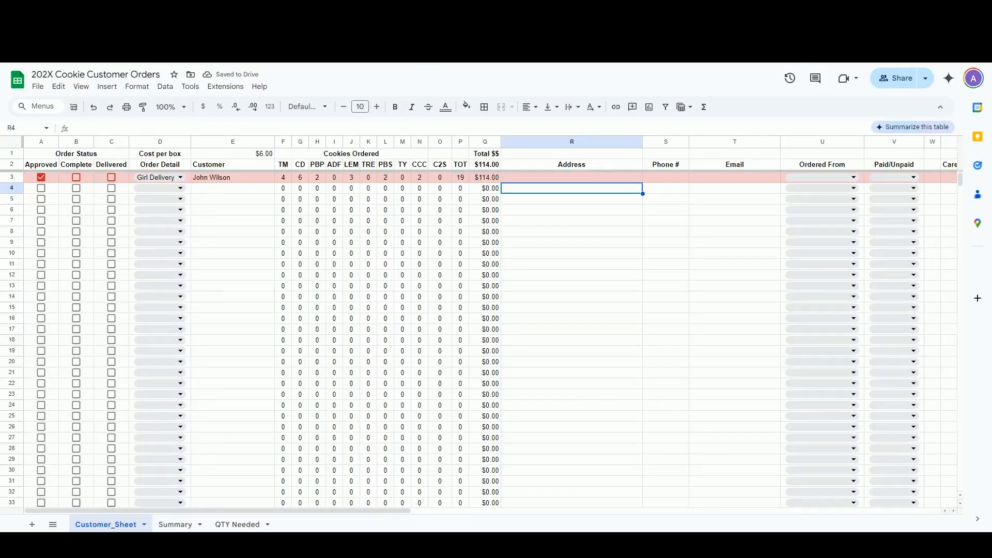
click(440, 177)
text(2)
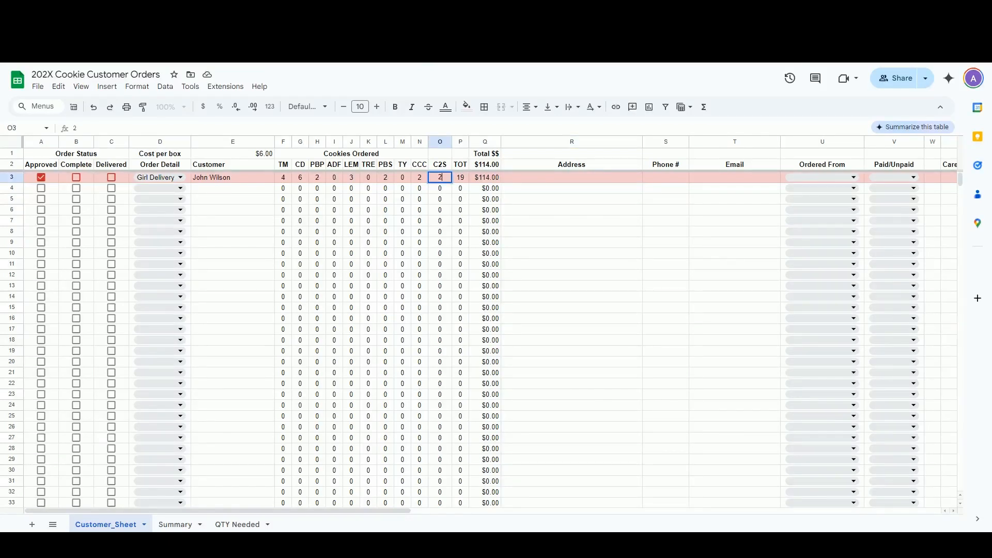
click(571, 199)
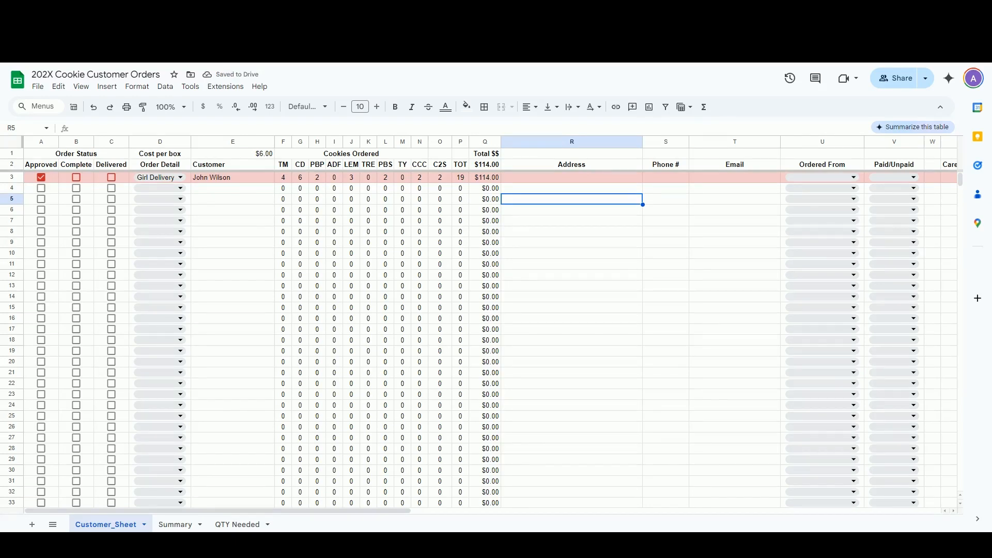
Fill in the customer's street address, phone number and e-mail address in row 3
click(571, 177)
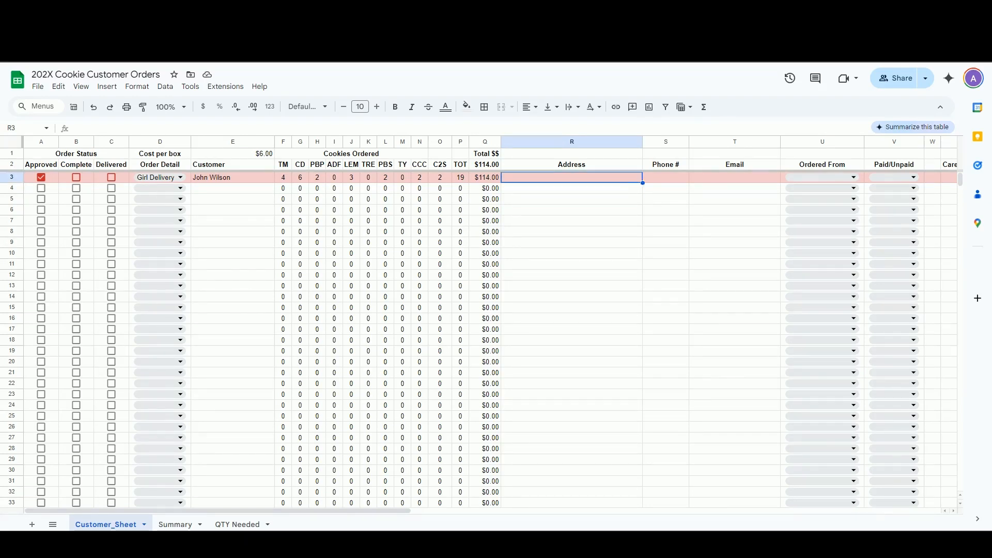
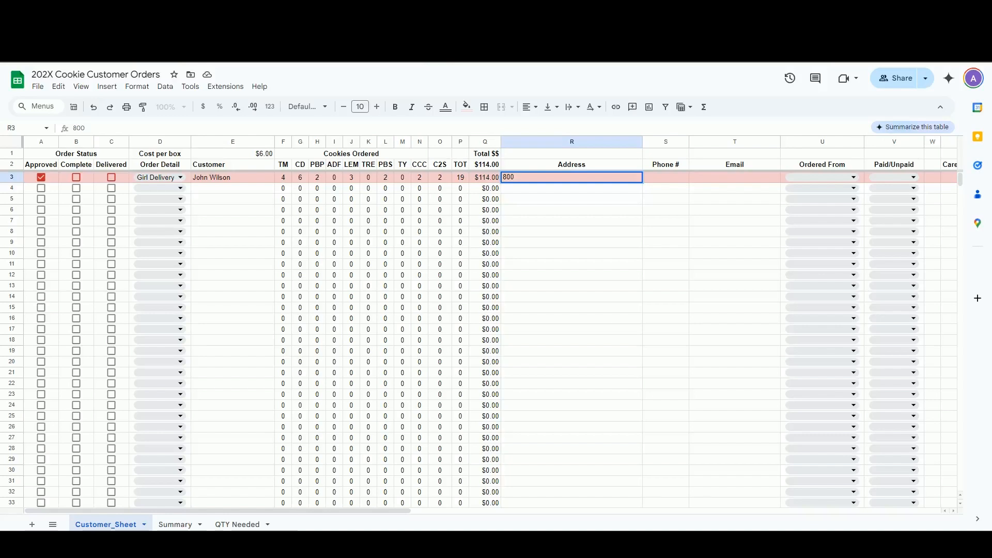
key(Tab)
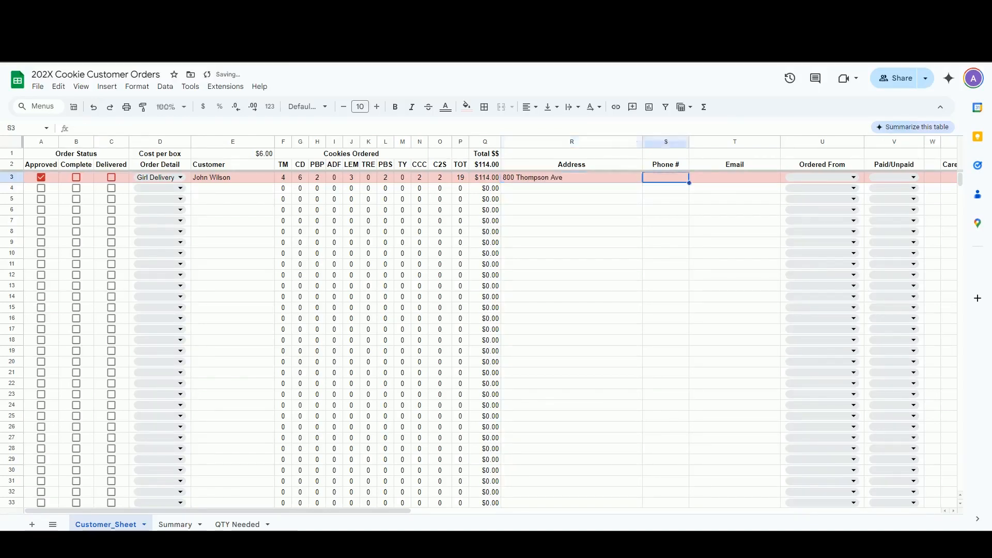
text(000-000-0000)
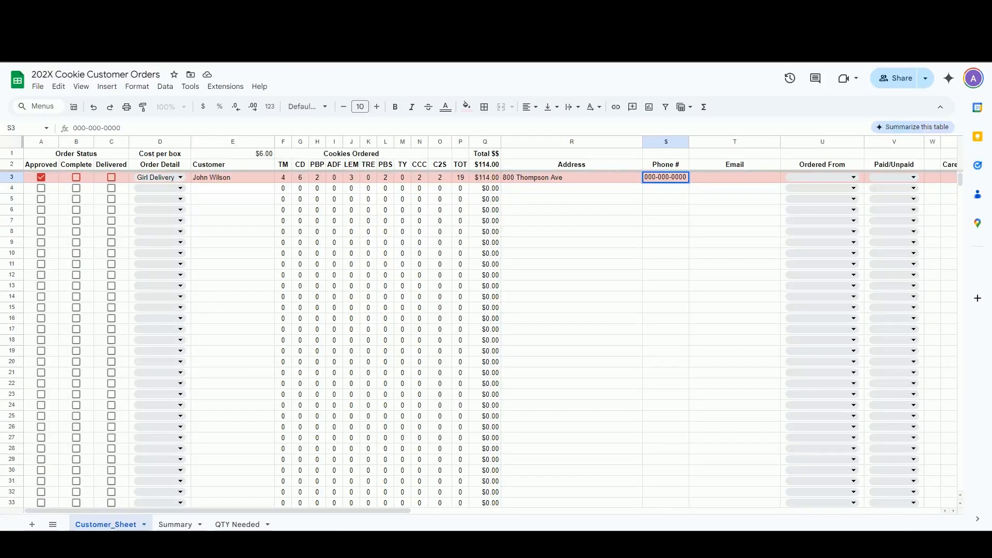
key(Tab)
text(Jo)
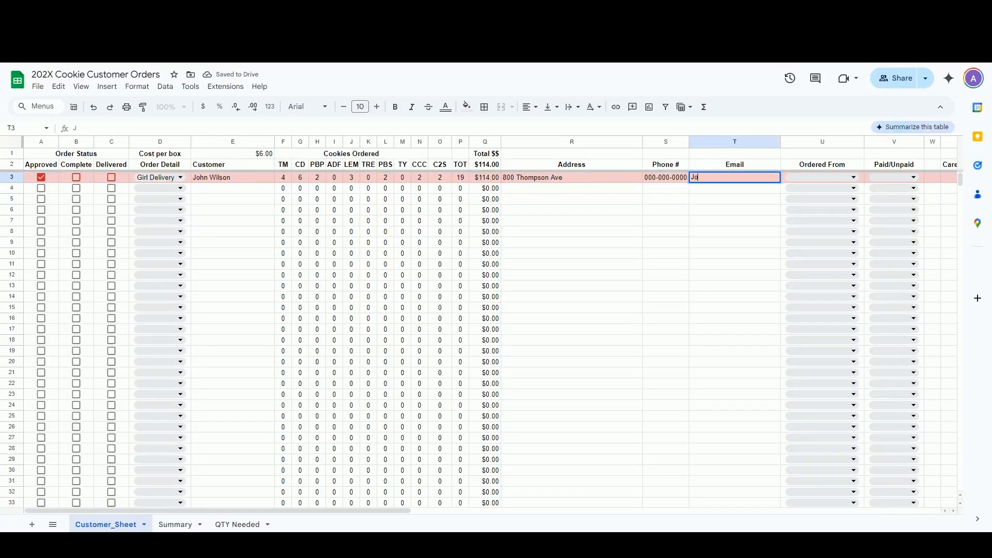
text(hn@domain.com)
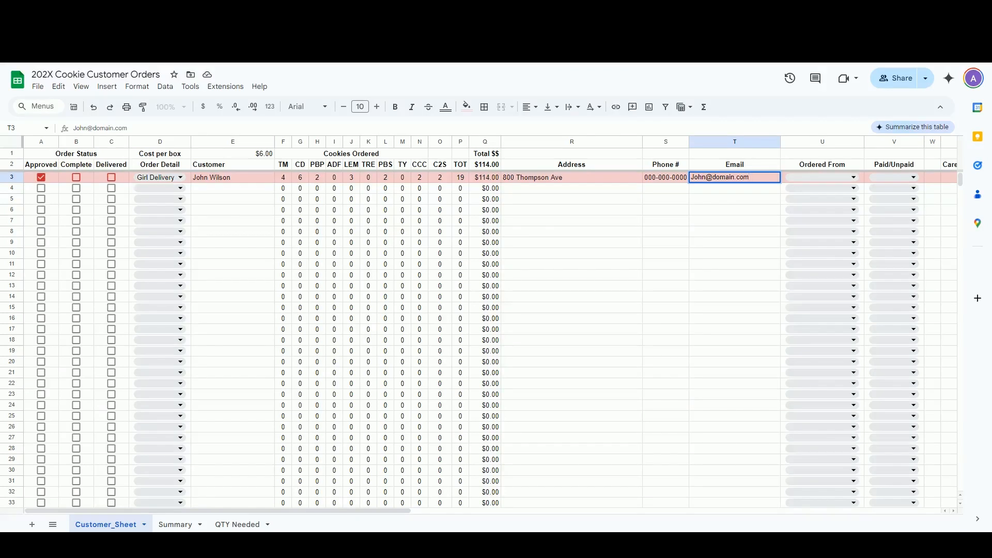
key(Tab)
key(Return)
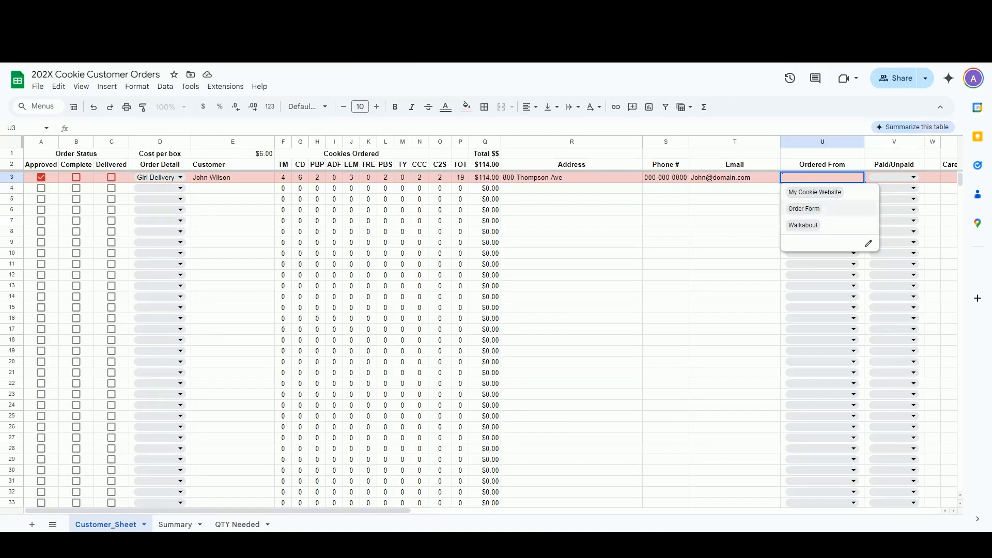
Choose Walkabout as the order source and Paid Cash/Check as the payment status
key(Down)
key(Down)
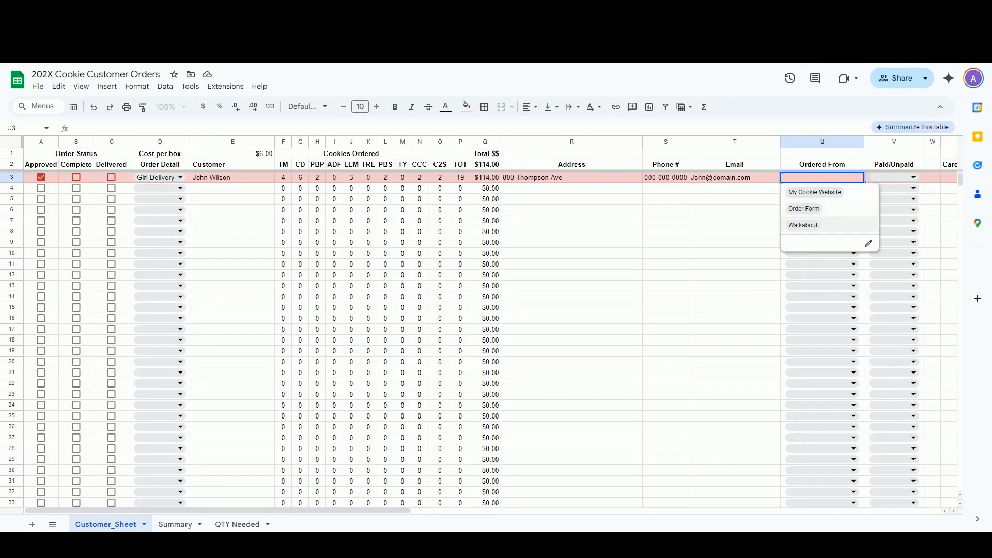
key(Return)
click(913, 177)
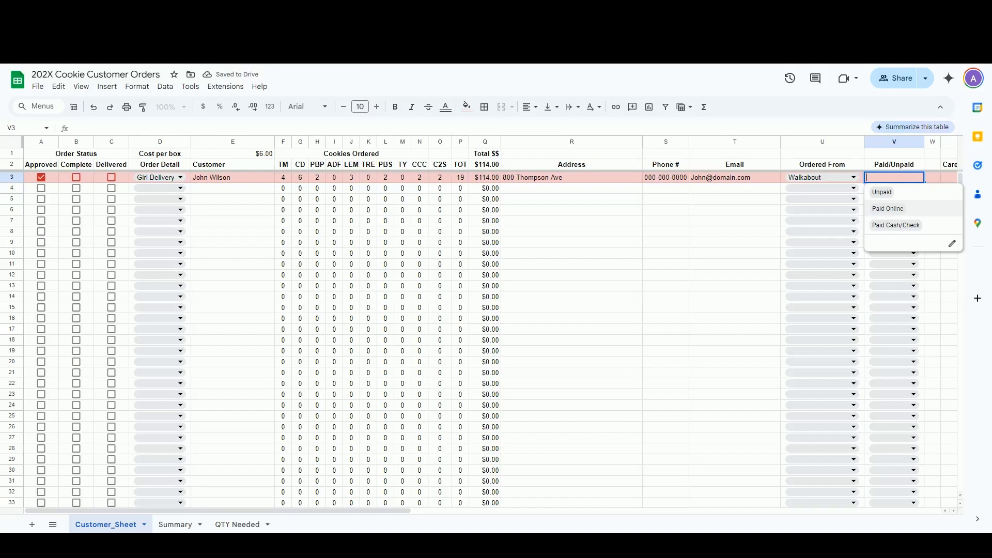
key(Return)
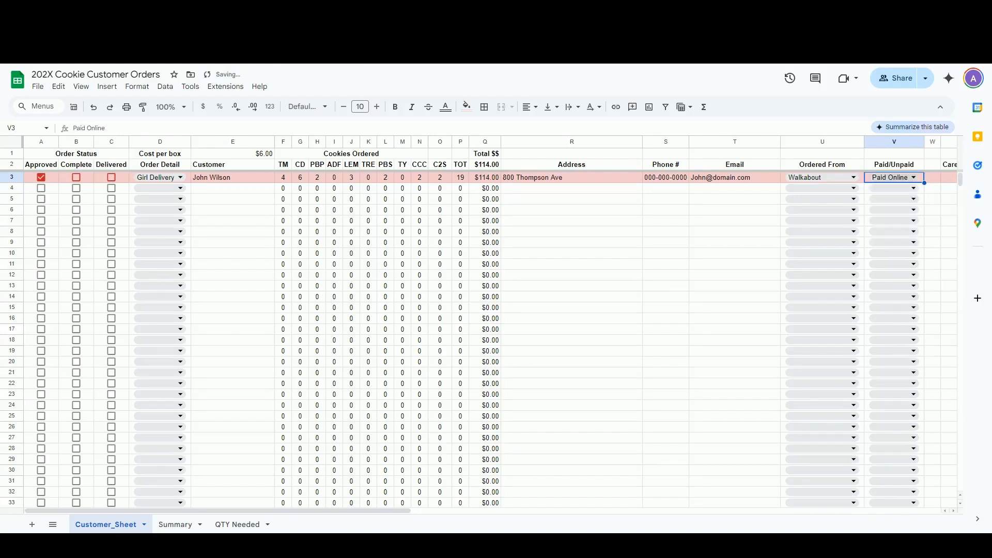
key(Return)
key(Down)
key(Down)
key(Return)
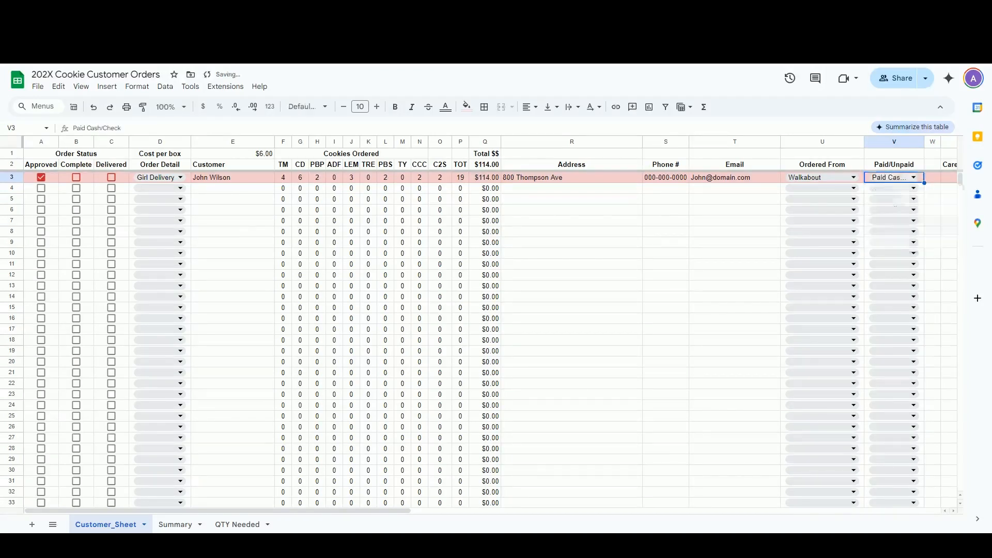
Widen the Paid/Unpaid column so 'Paid Cash/Check' displays in full
scroll(491, 326, right, 5)
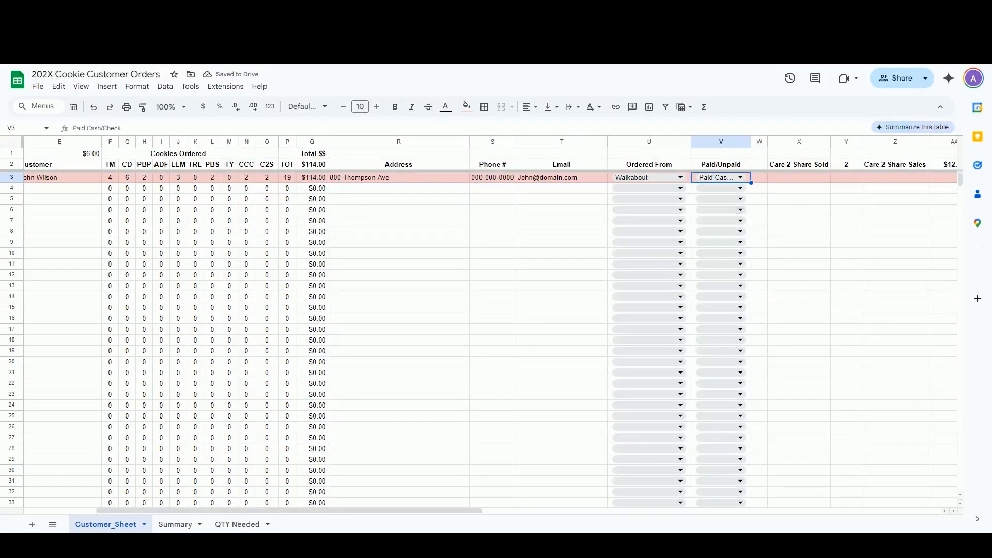
drag(751, 142, 779, 142)
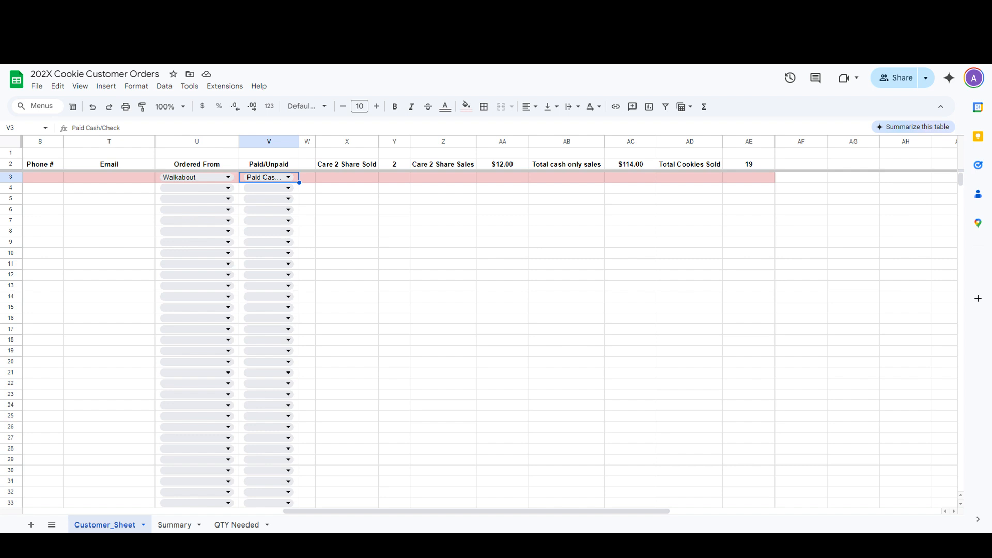
scroll(486, 336, left, 10)
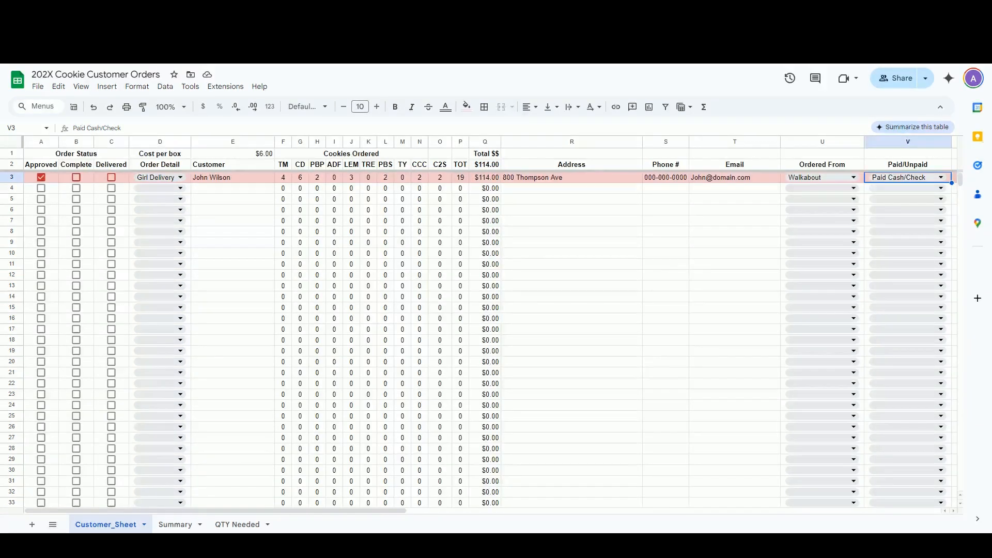
Tick Complete and Delivered, switch payment to Paid Online, then view the Summary and QTY Needed sheets
click(76, 177)
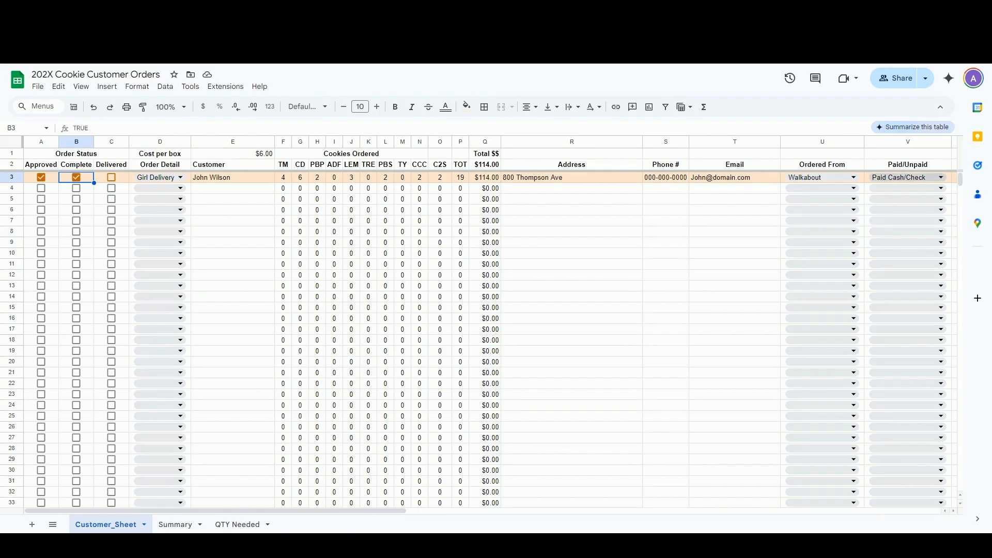
click(941, 177)
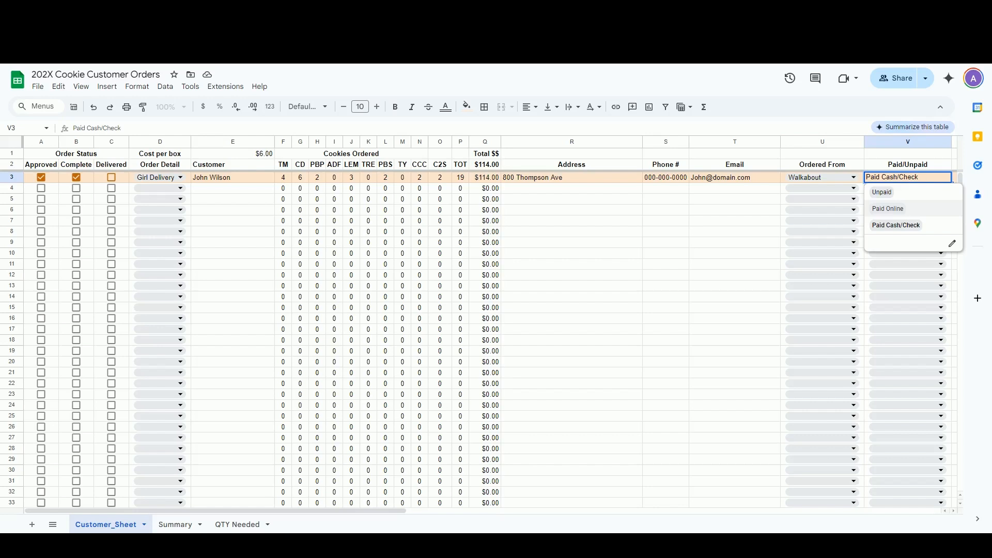
click(889, 209)
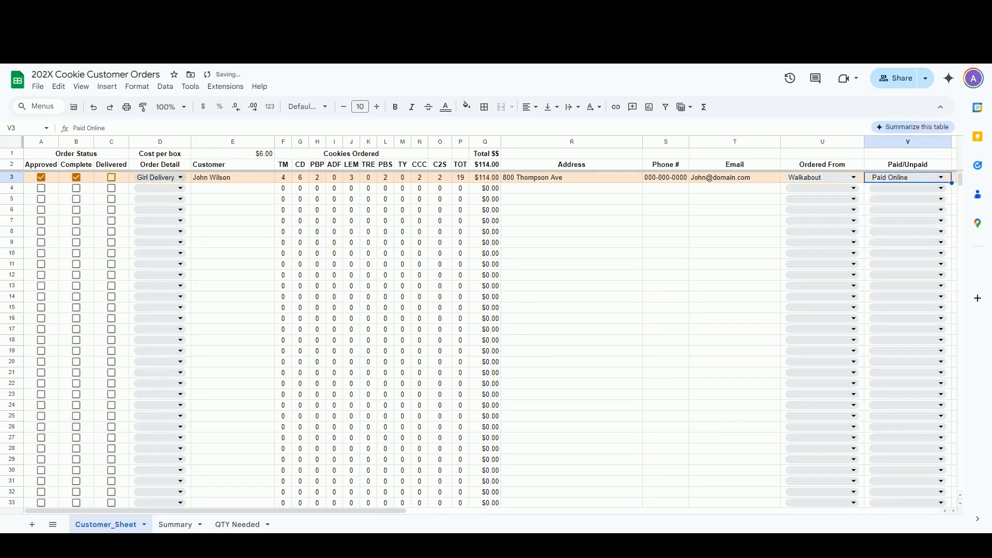
click(111, 177)
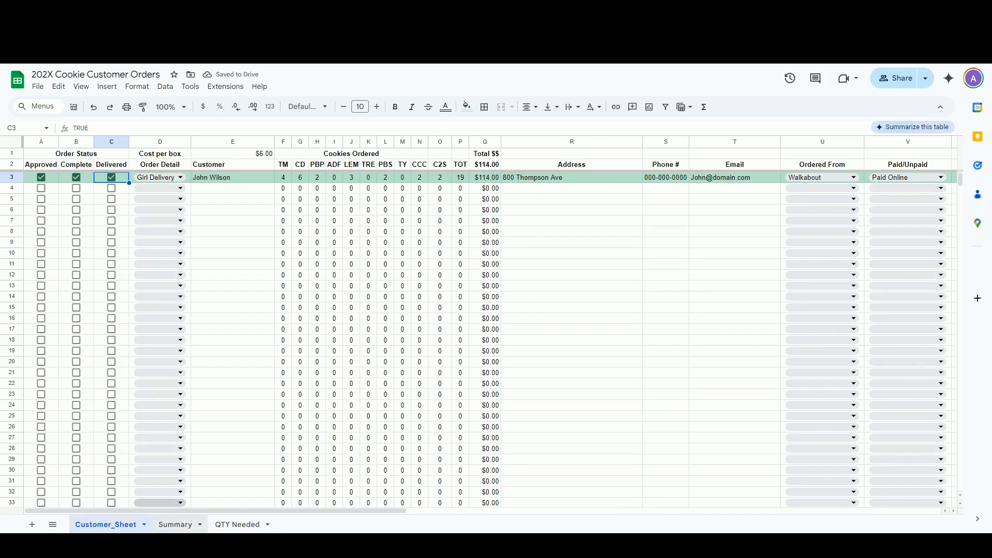
click(175, 524)
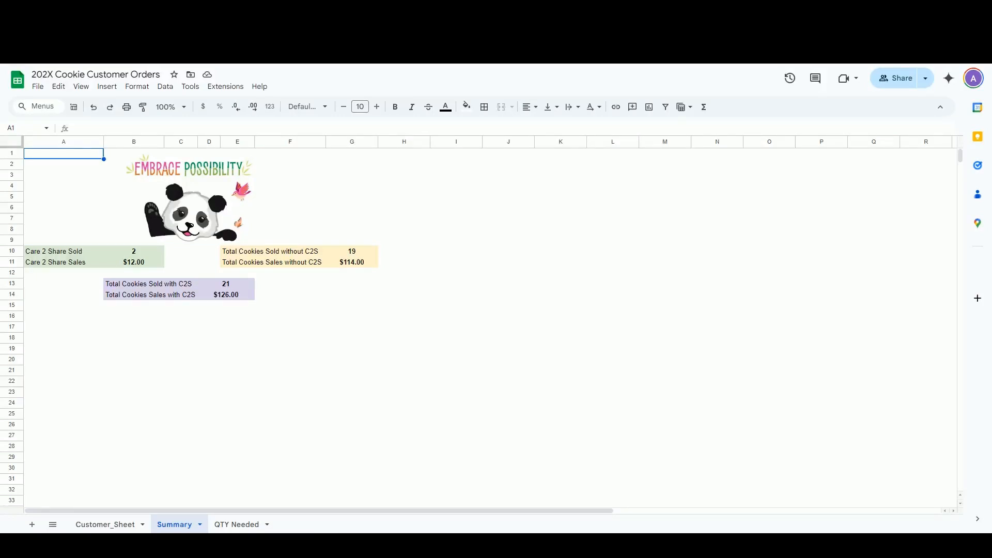
click(237, 525)
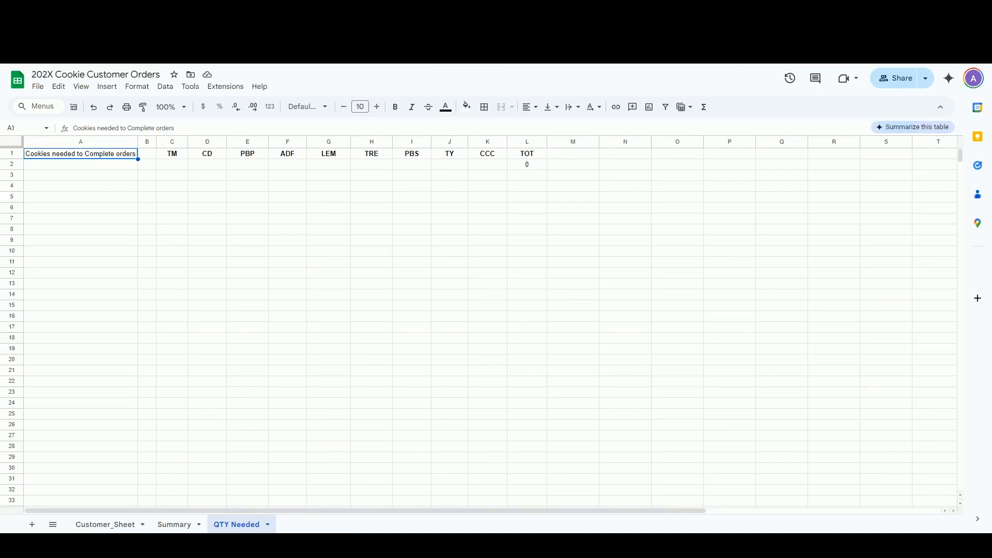
Enter 2 TM, 1 CD and 5 LEM as needed quantities, then return to Customer_Sheet
click(172, 164)
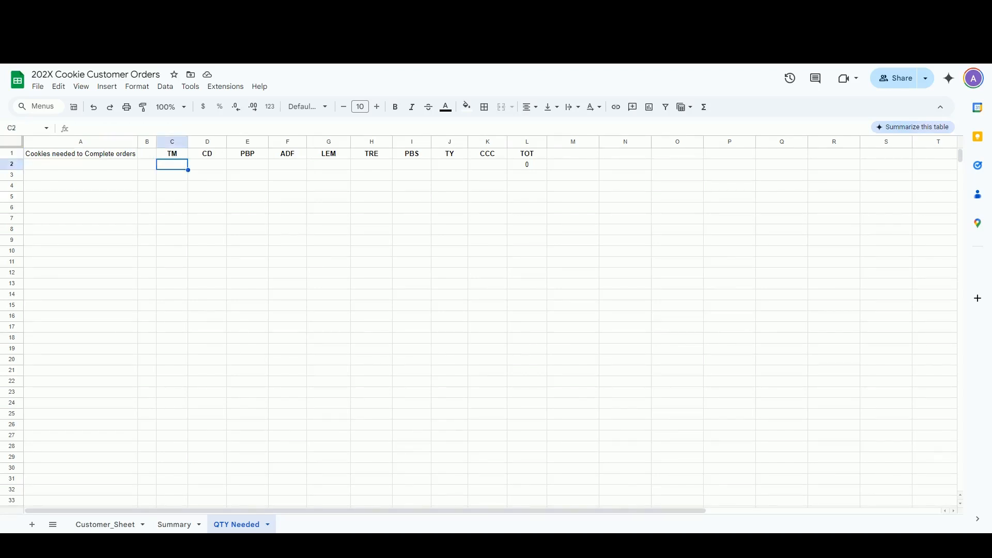
text(2)
key(Tab)
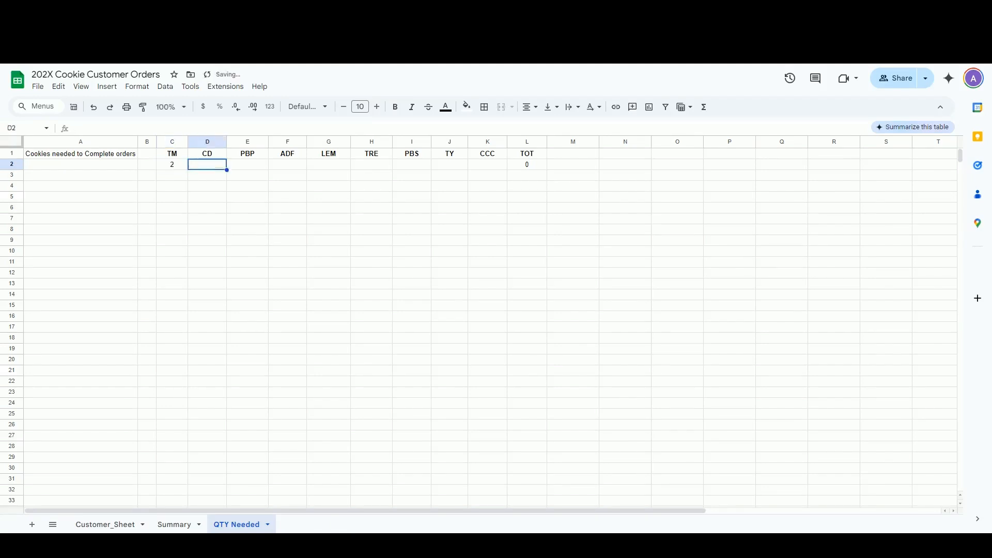
text(1)
click(329, 165)
text(5)
click(371, 230)
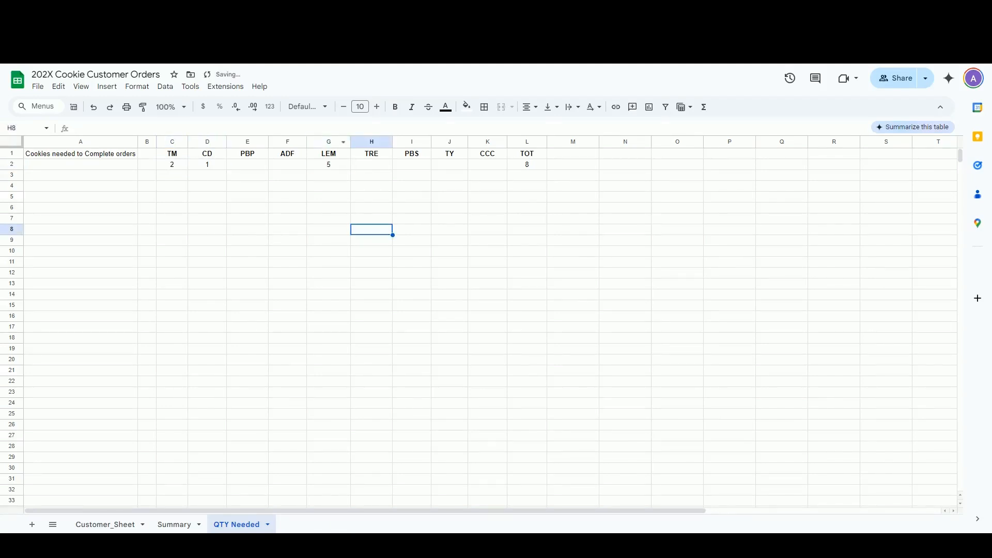
click(105, 525)
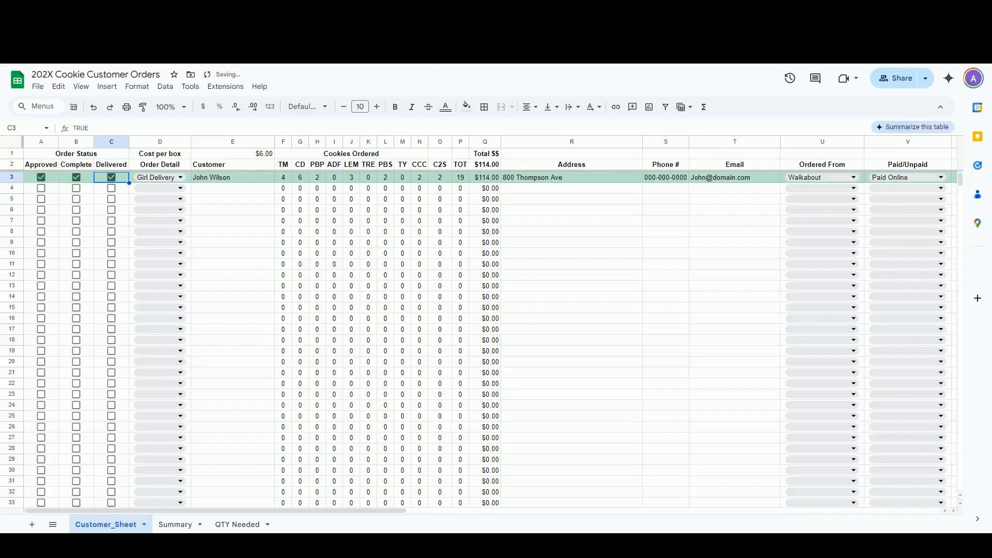